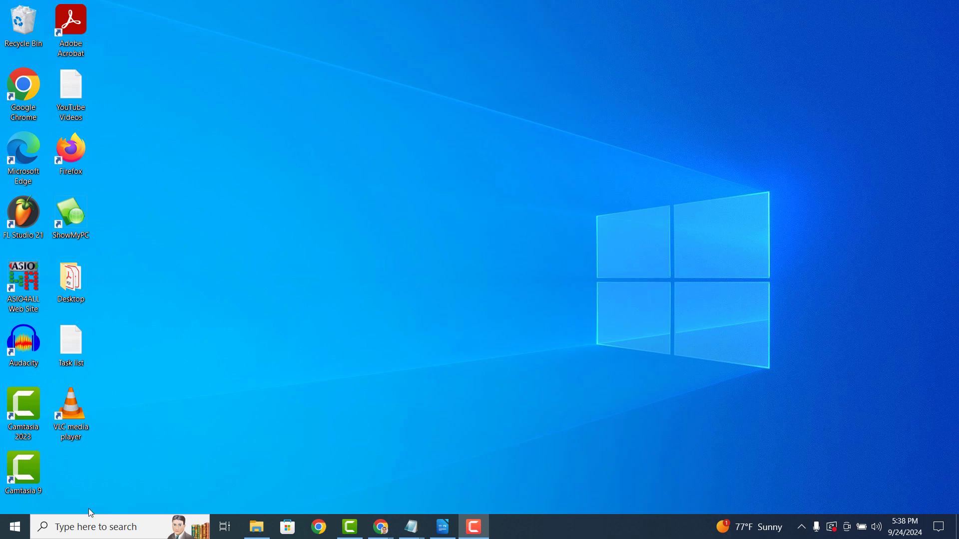
Step: Search the taskbar for 'Command Prompt' and open the best-match result
{"action": "left_click", "coordinate": [94, 525]}
{"action": "type", "text": "Command"}
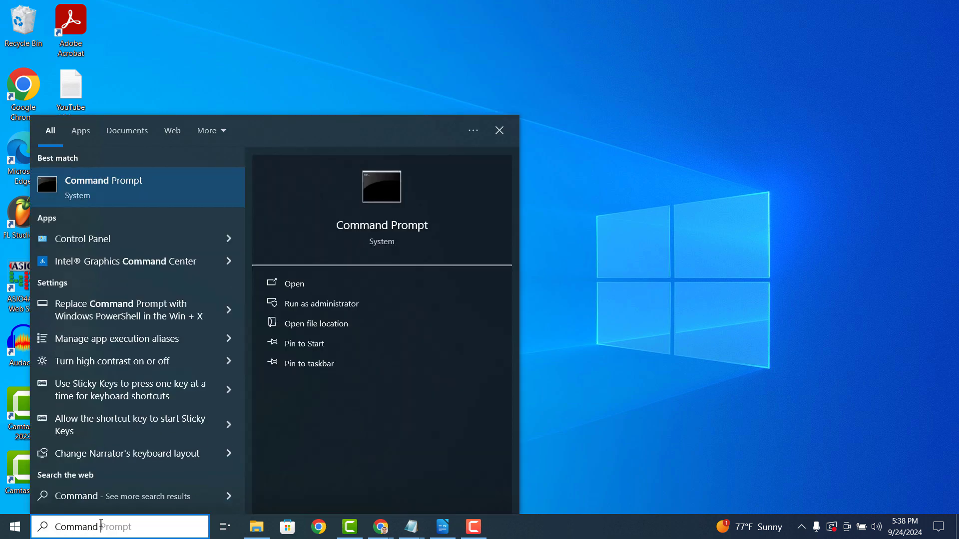
{"action": "type", "text": " Prompt"}
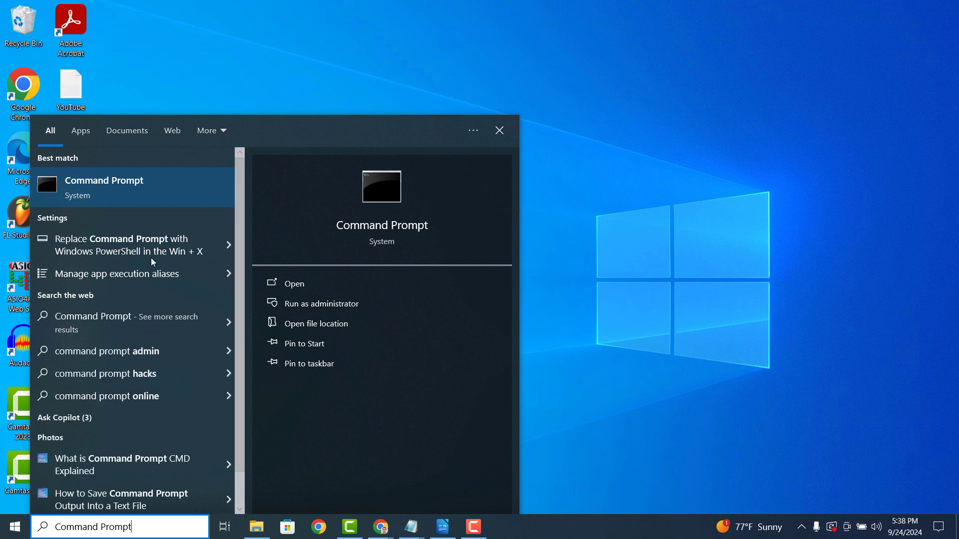
{"action": "left_click", "coordinate": [188, 196]}
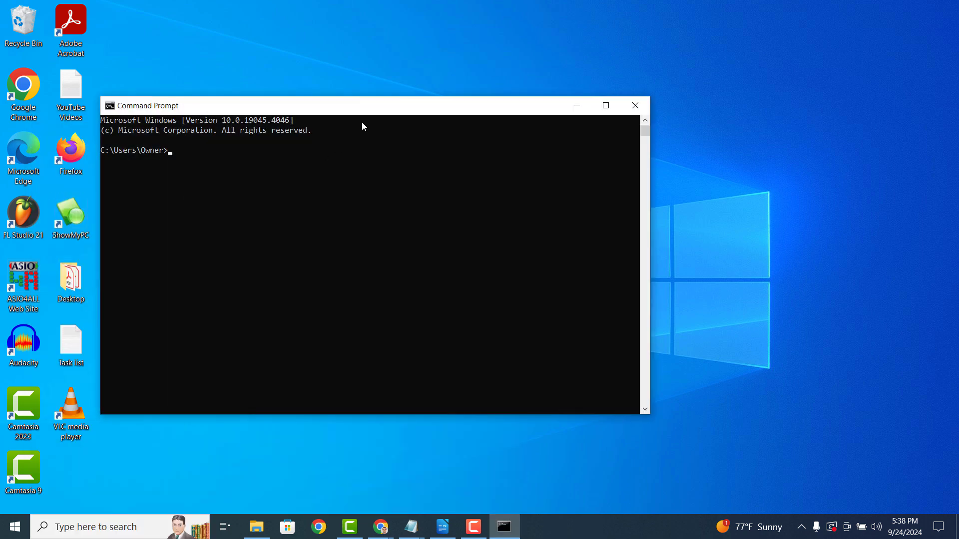
{"action": "left_click_drag", "start_coordinate": [363, 112], "coordinate": [500, 116]}
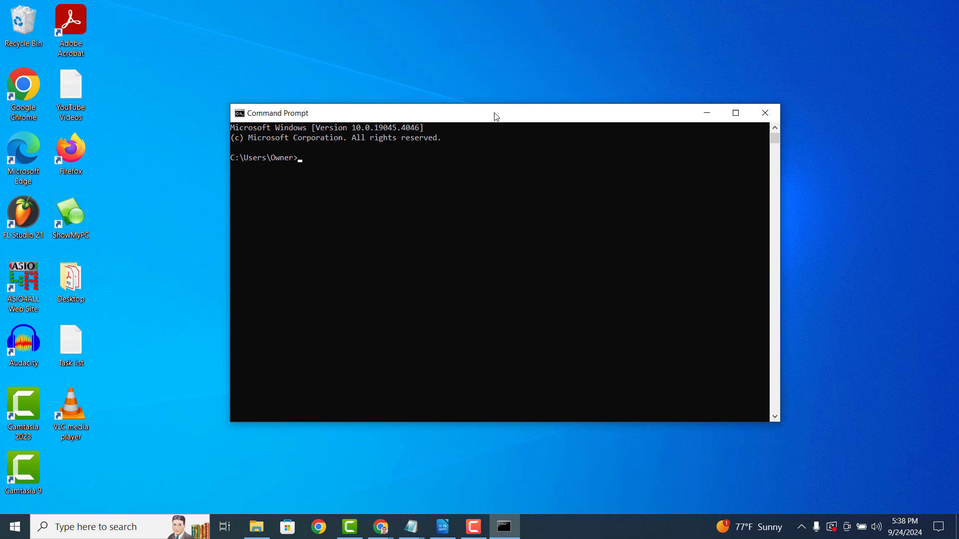
{"action": "type", "text": "ST"}
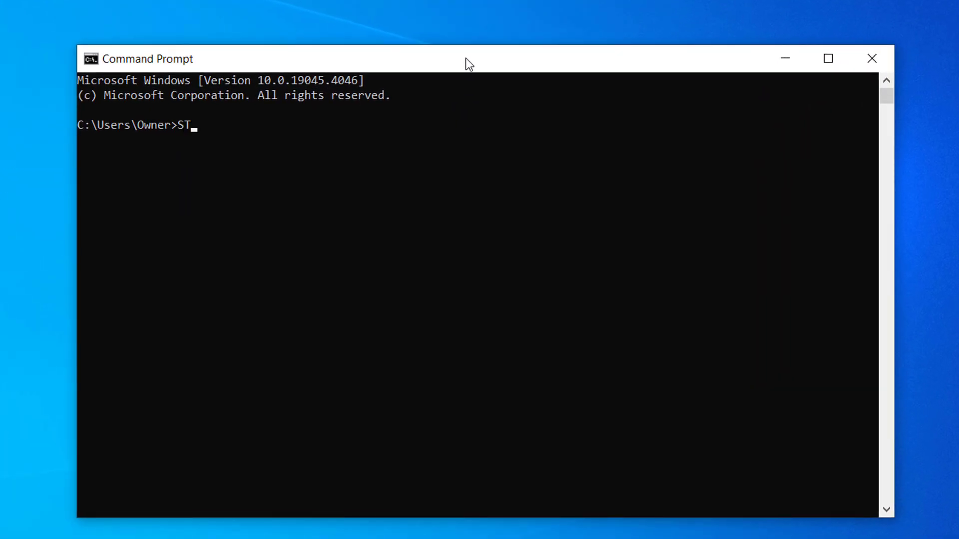
{"action": "type", "text": "ART"}
{"action": "type", "text": "ch"}
{"action": "type", "text": "rome.exe"}
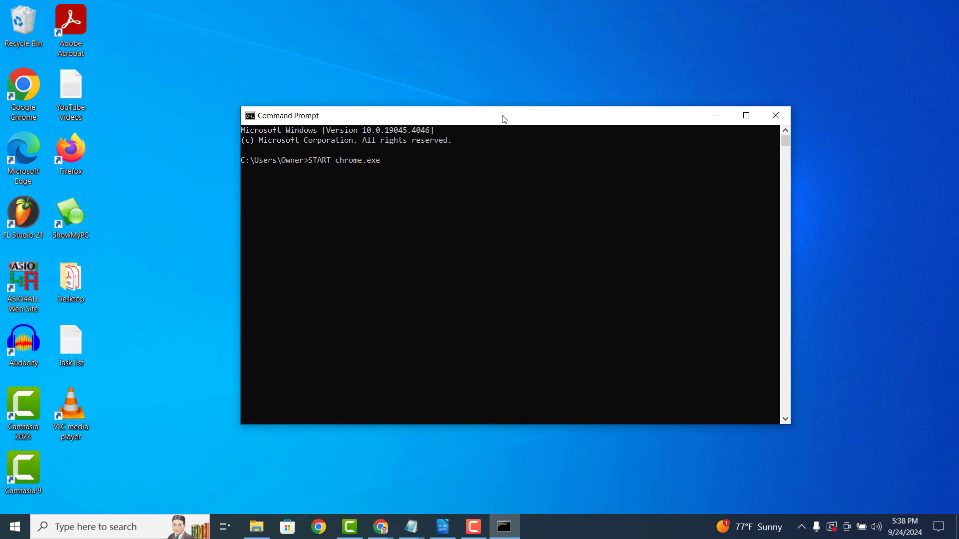
{"action": "key", "text": "Return"}
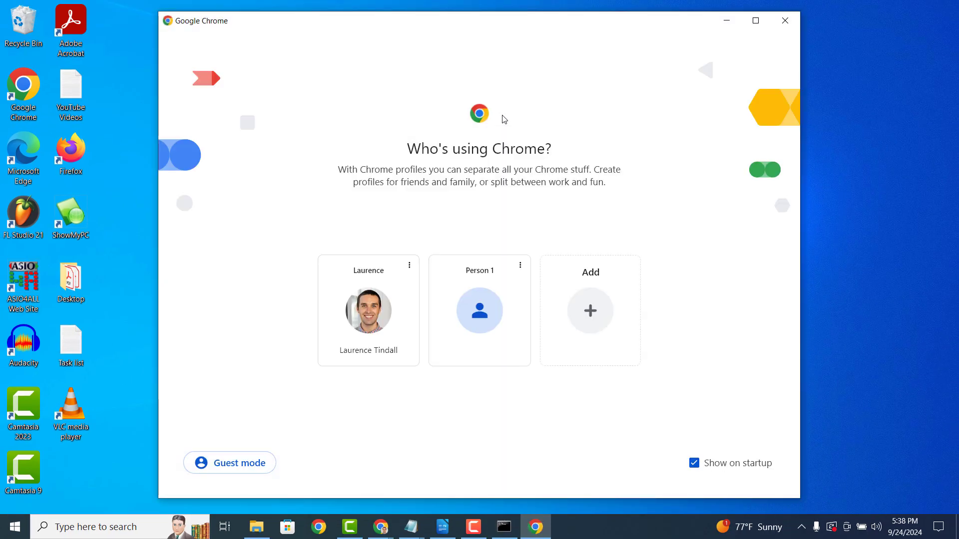
{"action": "left_click", "coordinate": [785, 20]}
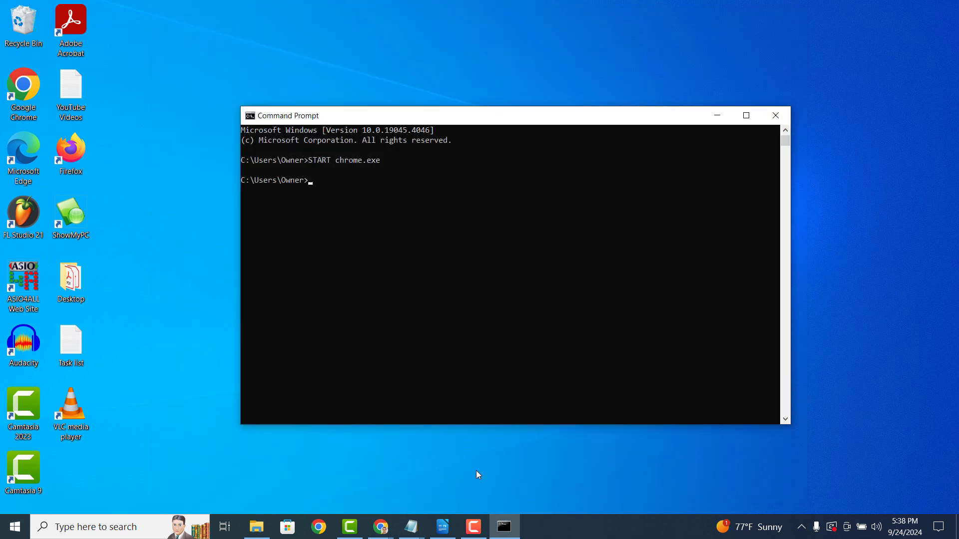
{"action": "left_click", "coordinate": [775, 116]}
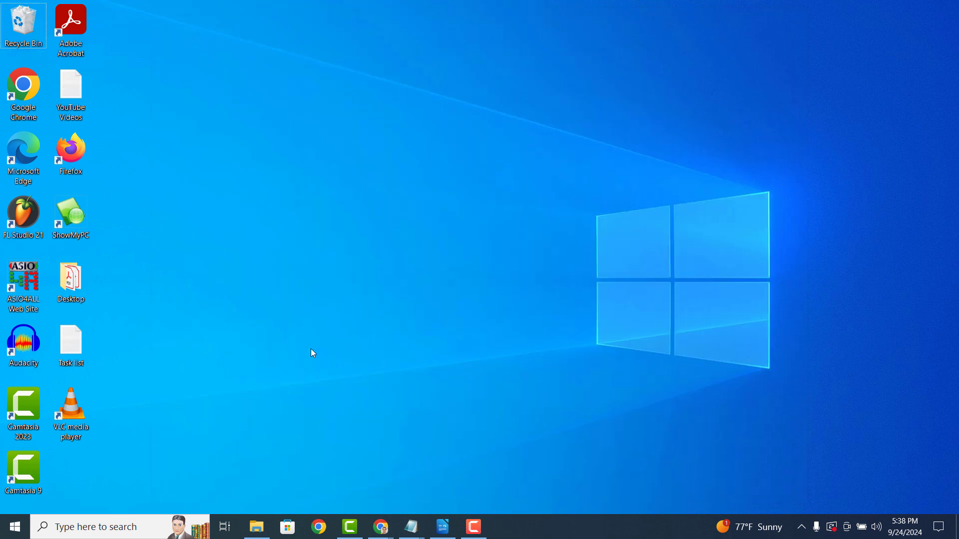
{"action": "key", "text": "ctrl+shift+Escape"}
{"action": "left_click_drag", "start_coordinate": [620, 84], "coordinate": [453, 104]}
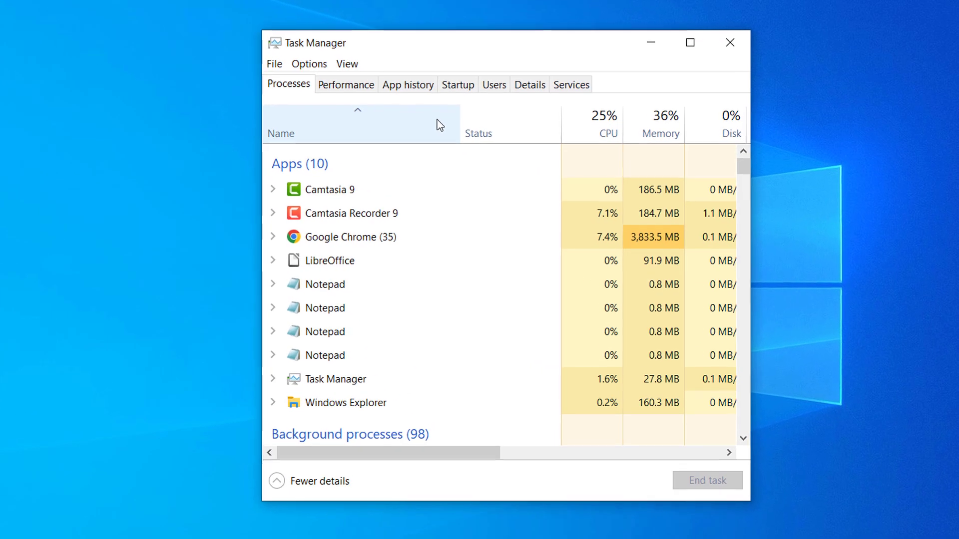
{"action": "right_click", "coordinate": [437, 119]}
{"action": "left_click", "coordinate": [471, 194]}
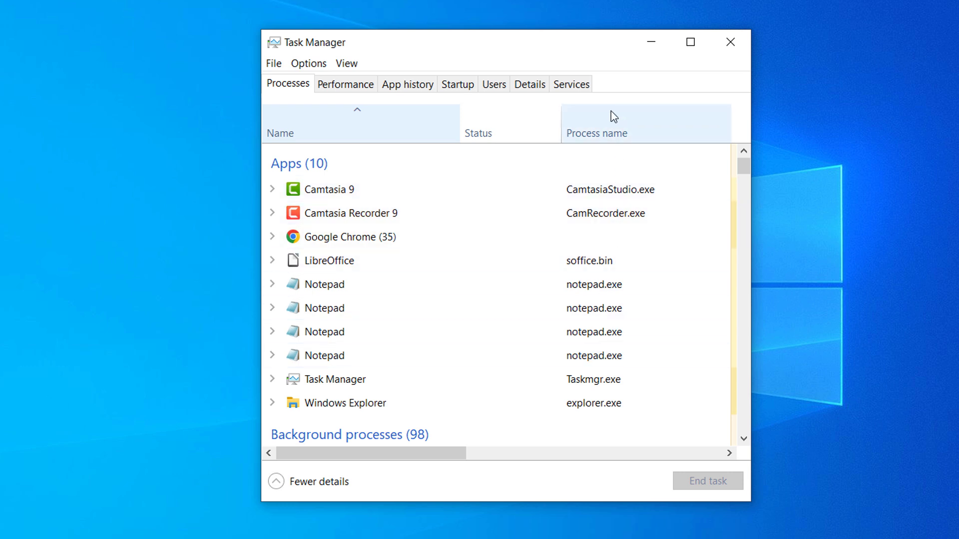
{"action": "right_click", "coordinate": [439, 115]}
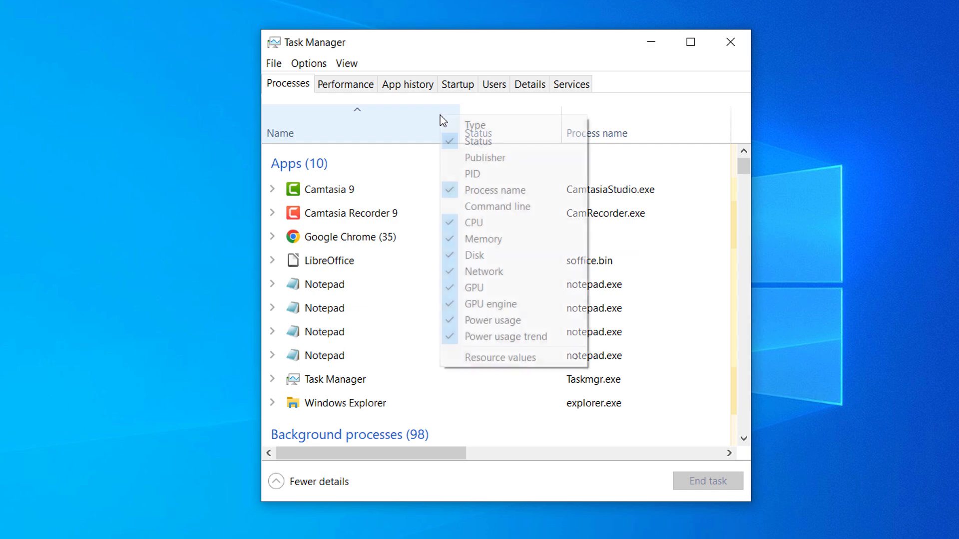
{"action": "left_click", "coordinate": [479, 189]}
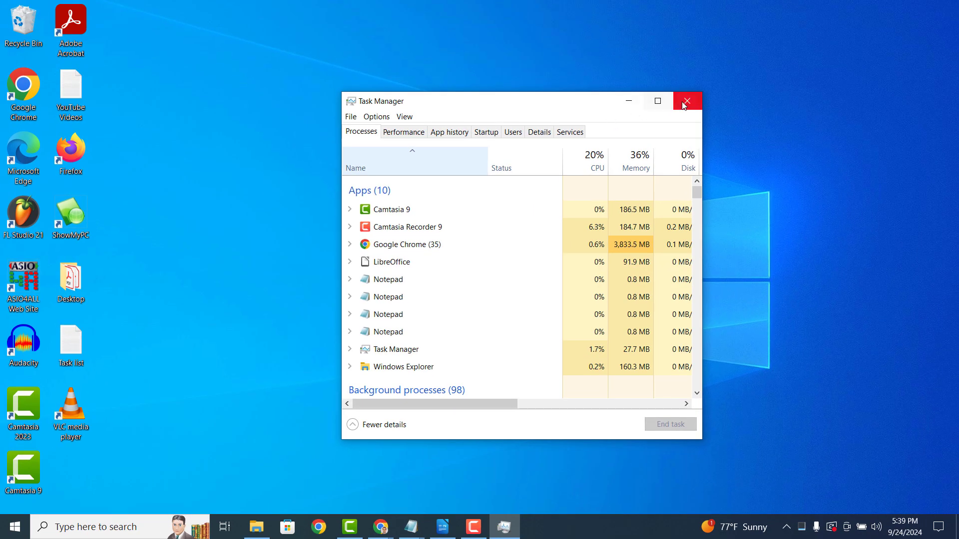
{"action": "left_click", "coordinate": [687, 100]}
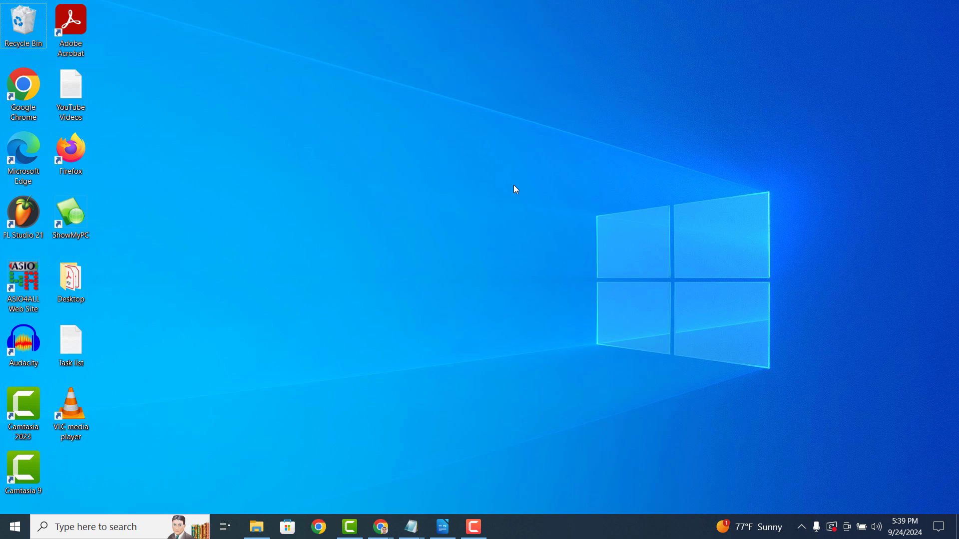